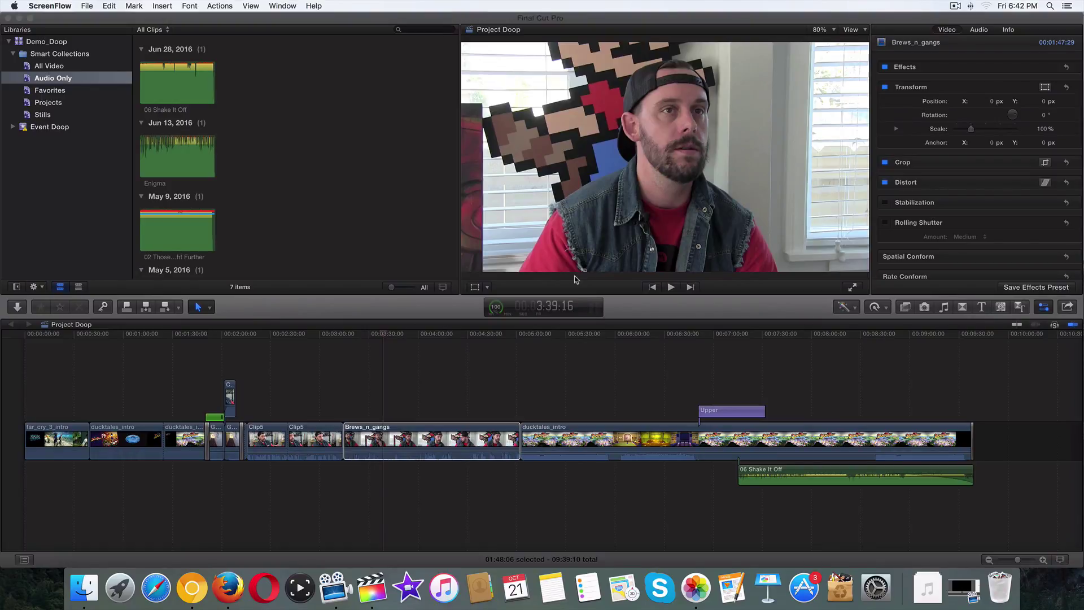
Rename Marker 13 on Brews_n_gangs at 00:03:29:35 to 'Add More Angles'
{"action": "left_click", "coordinate": [373, 430]}
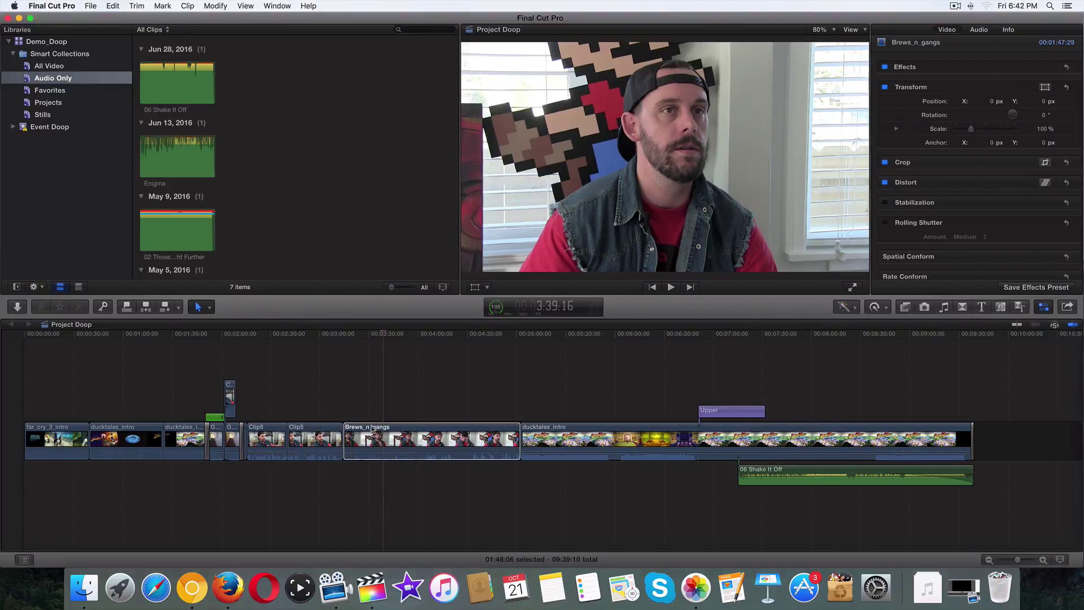
{"action": "mouse_move", "coordinate": [381, 334]}
{"action": "left_mouse_down"}
{"action": "mouse_move", "coordinate": [349, 335]}
{"action": "mouse_move", "coordinate": [368, 334]}
{"action": "left_mouse_up"}
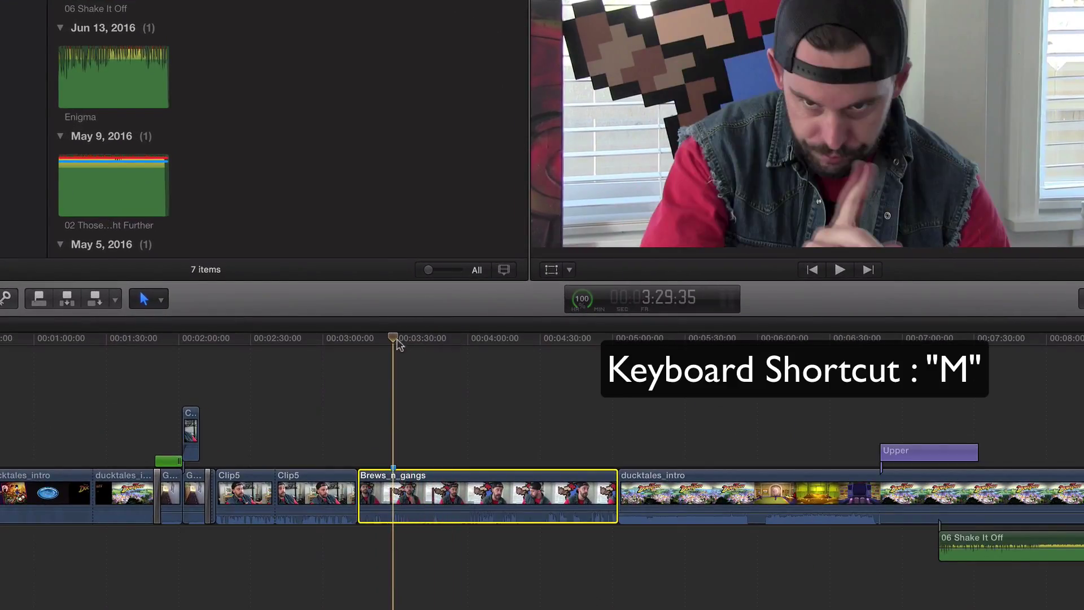
{"action": "left_click", "coordinate": [394, 467]}
{"action": "double_click", "coordinate": [395, 468]}
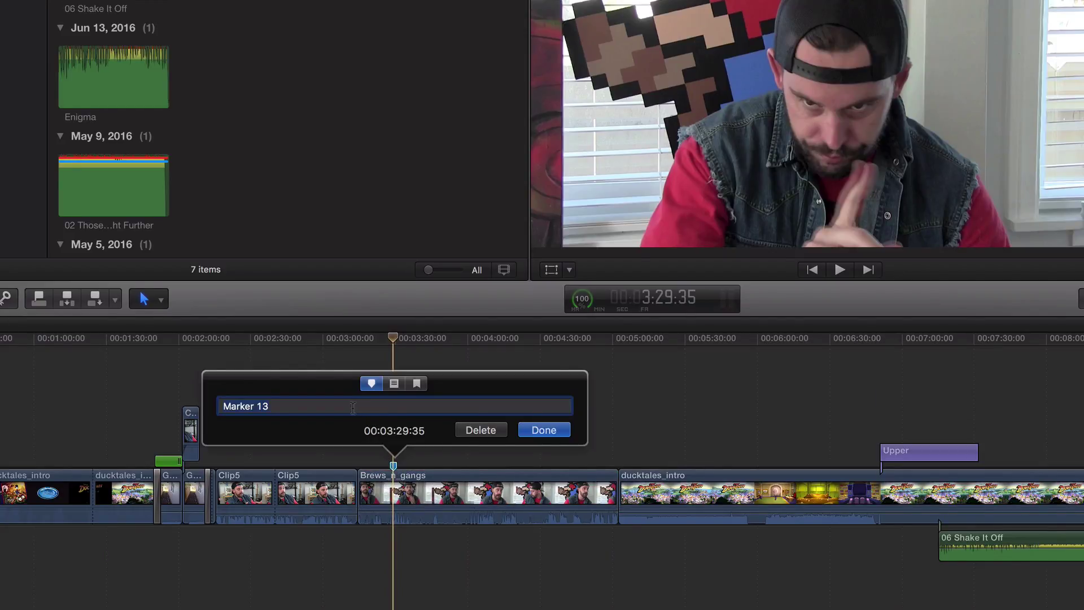
{"action": "left_click", "coordinate": [332, 404]}
{"action": "left_click_drag", "start_coordinate": [358, 405], "coordinate": [217, 398]}
{"action": "type", "text": "Redo"}
{"action": "key", "text": "BackSpace"}
{"action": "key", "text": "BackSpace"}
{"action": "key", "text": "BackSpace"}
{"action": "key", "text": "BackSpace"}
{"action": "type", "text": "Add More Angle"}
{"action": "key", "text": "BackSpace"}
{"action": "key", "text": "BackSpace"}
{"action": "key", "text": "BackSpace"}
{"action": "key", "text": "BackSpace"}
{"action": "type", "text": "ngles"}
{"action": "left_click", "coordinate": [544, 431]}
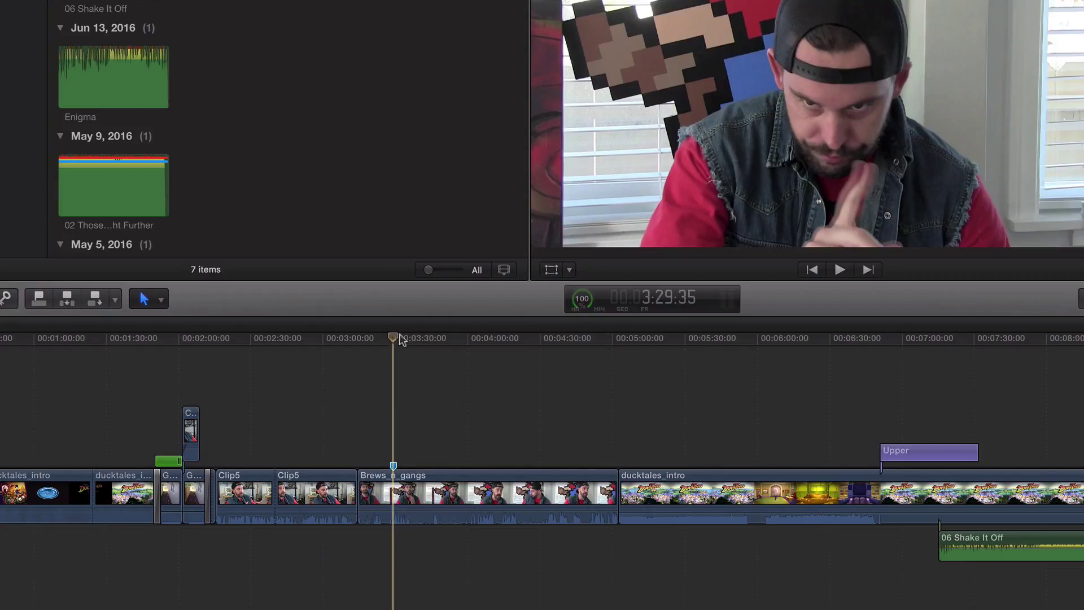
Add a marker named 'Get Rid of Filter' on Clip5 at 00:02:56:39
{"action": "left_click_drag", "start_coordinate": [394, 339], "coordinate": [315, 356]}
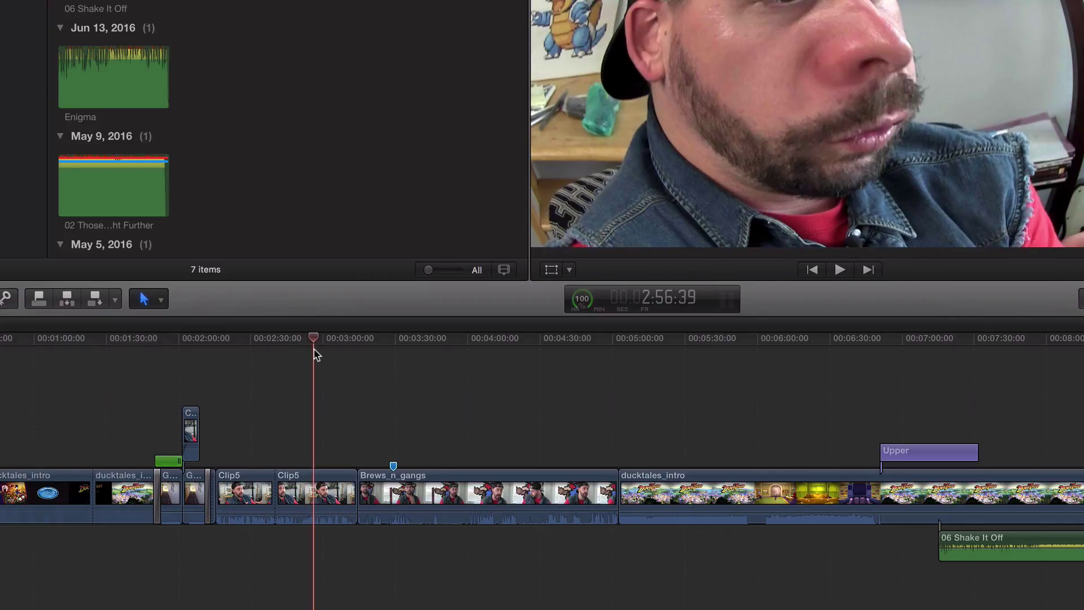
{"action": "key", "text": "m"}
{"action": "key", "text": "m"}
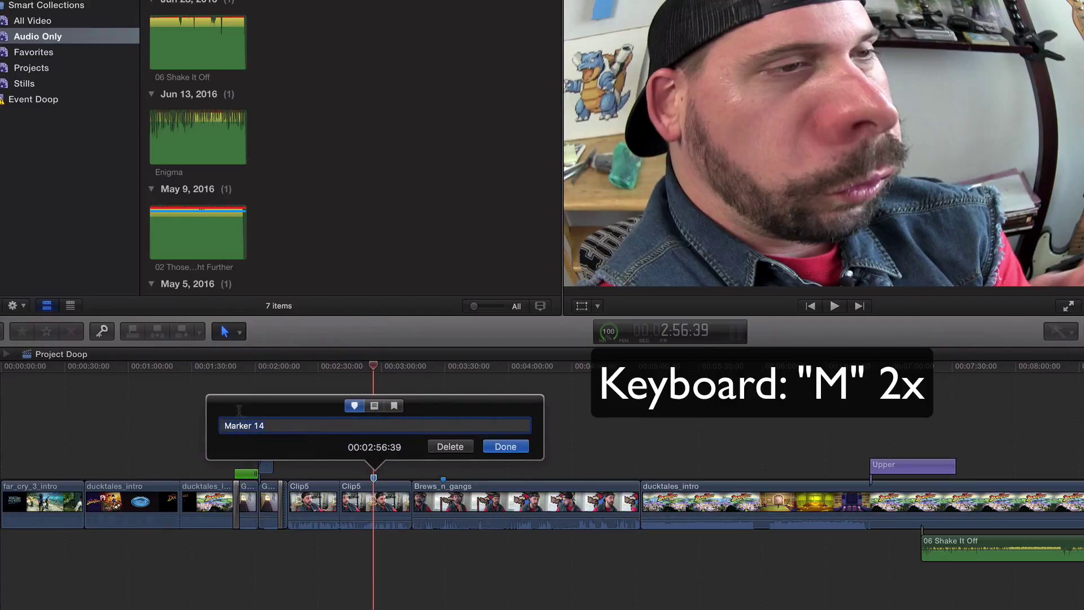
{"action": "type", "text": "Get R"}
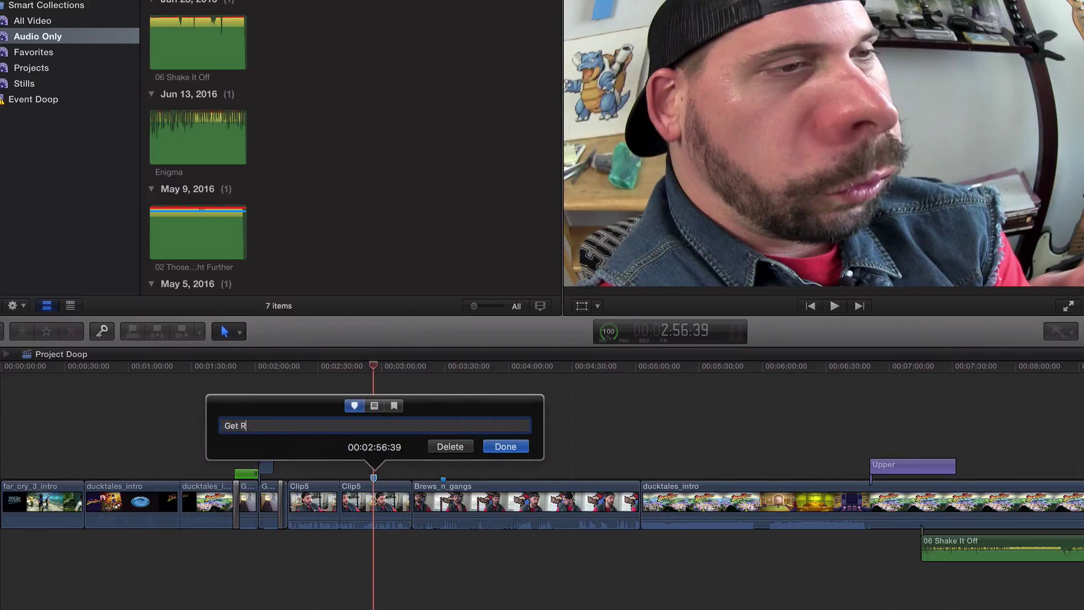
{"action": "type", "text": "id of Filter"}
{"action": "left_click", "coordinate": [524, 447]}
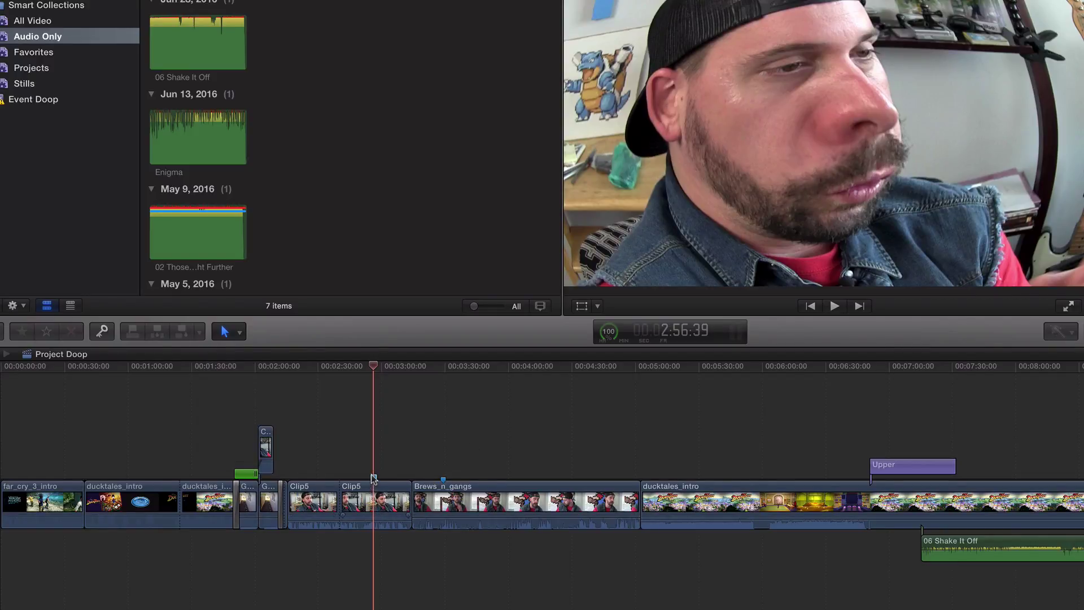
Make the 'Get Rid of Filter' marker a to-do item marked Completed
{"action": "double_click", "coordinate": [373, 478]}
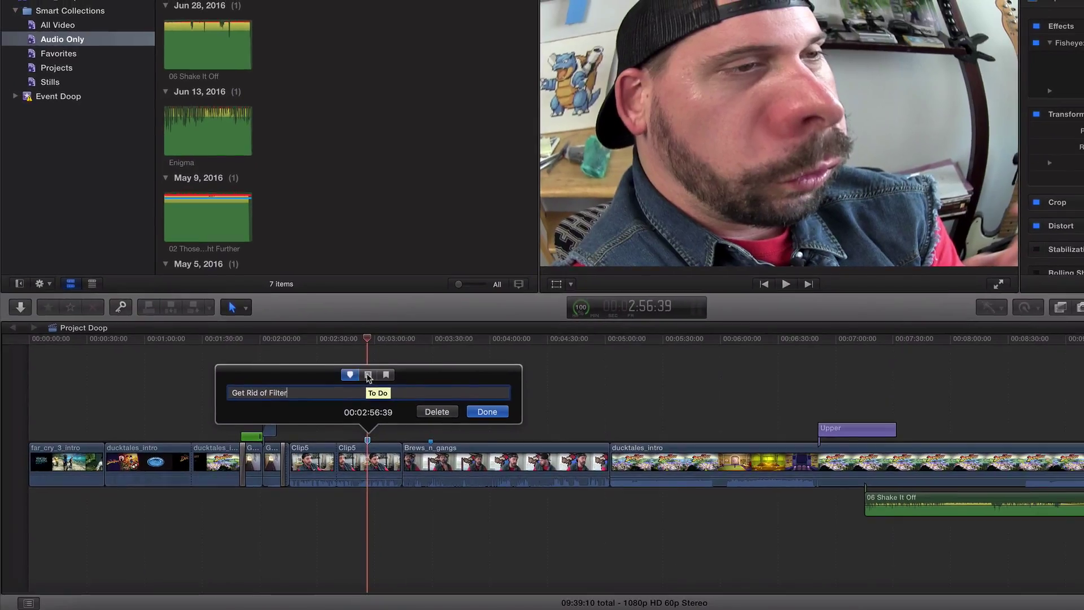
{"action": "left_click", "coordinate": [374, 405]}
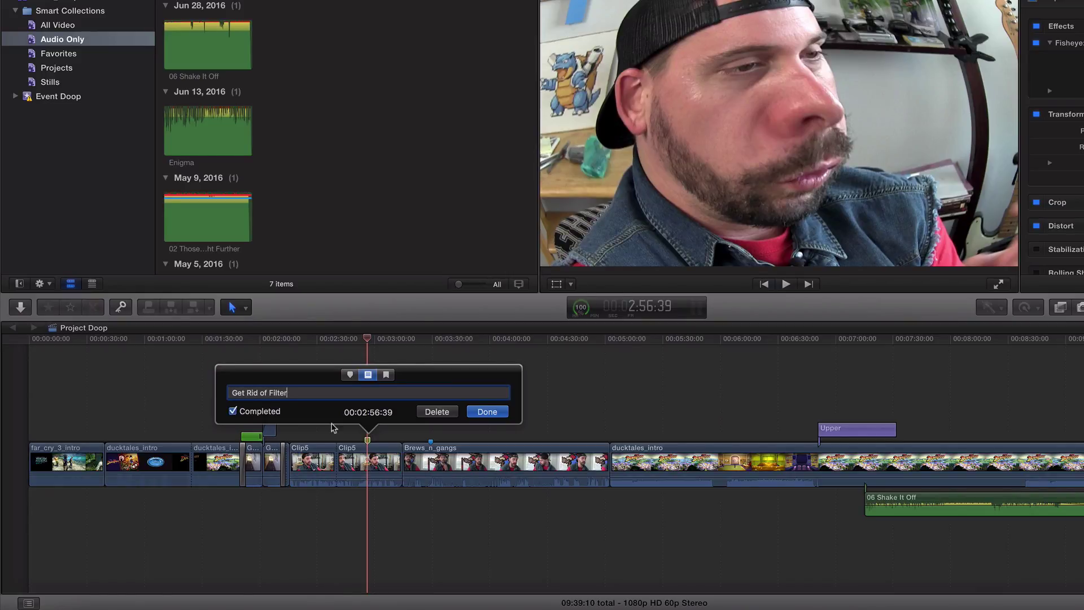
{"action": "left_click", "coordinate": [495, 417]}
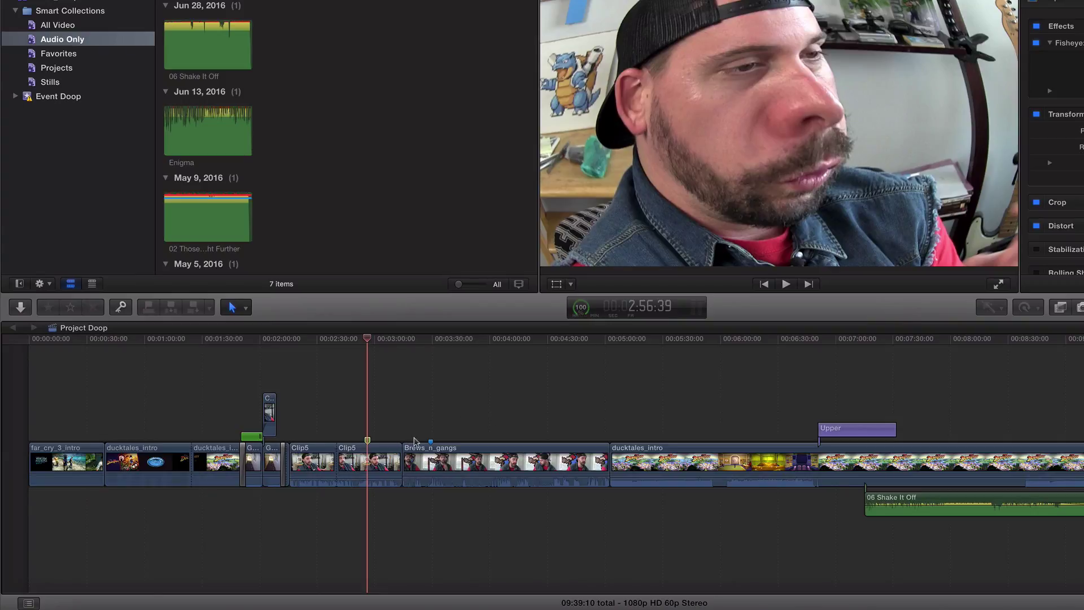
Delete the 'Add More Angles' marker from the Brews_n_gangs clip
{"action": "double_click", "coordinate": [431, 441]}
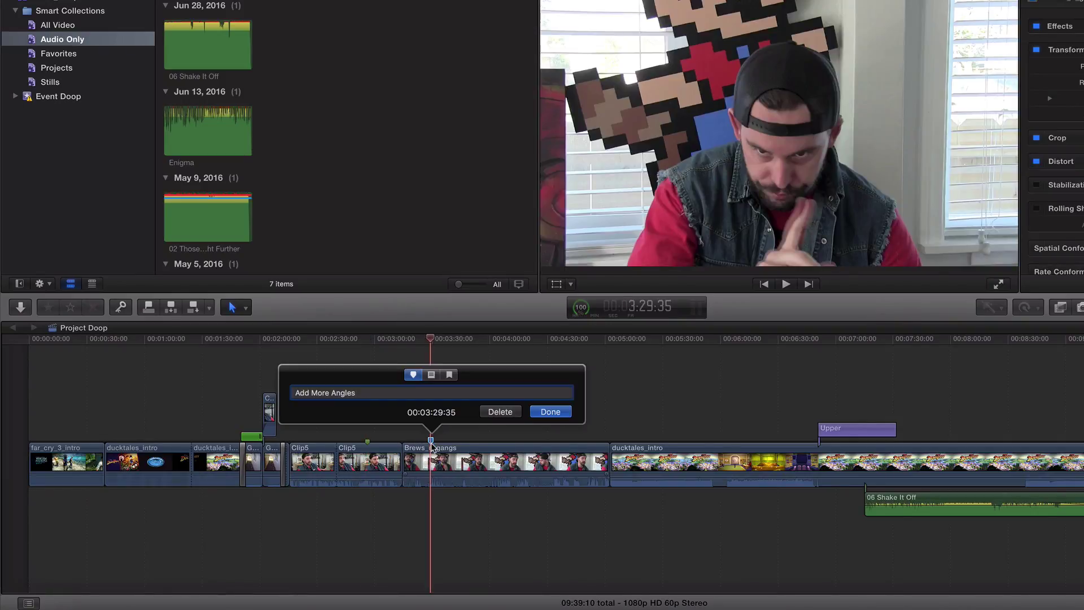
{"action": "left_click", "coordinate": [429, 441]}
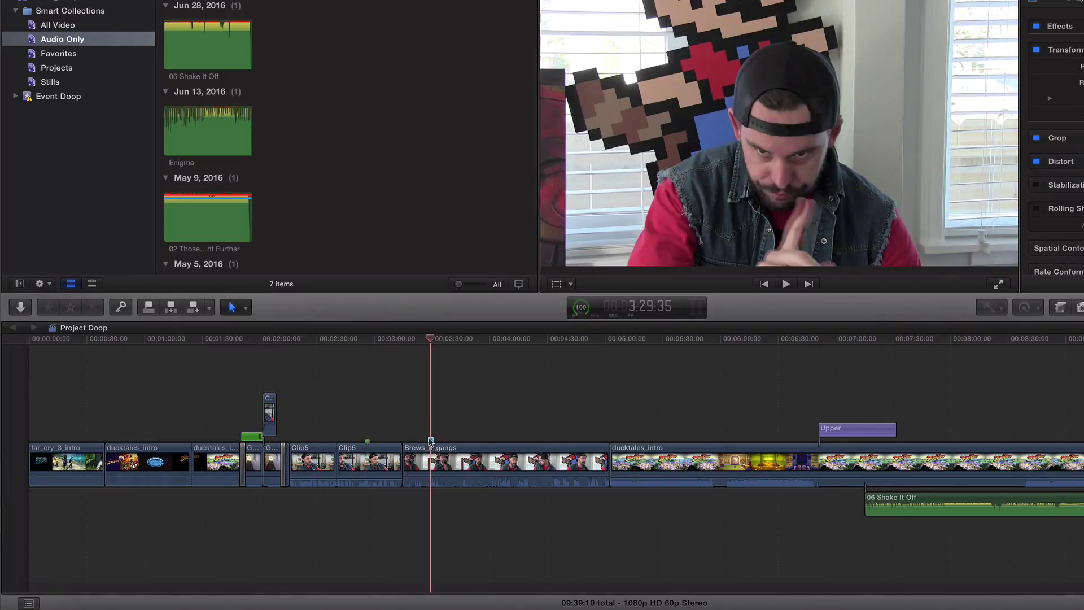
{"action": "right_click", "coordinate": [431, 442]}
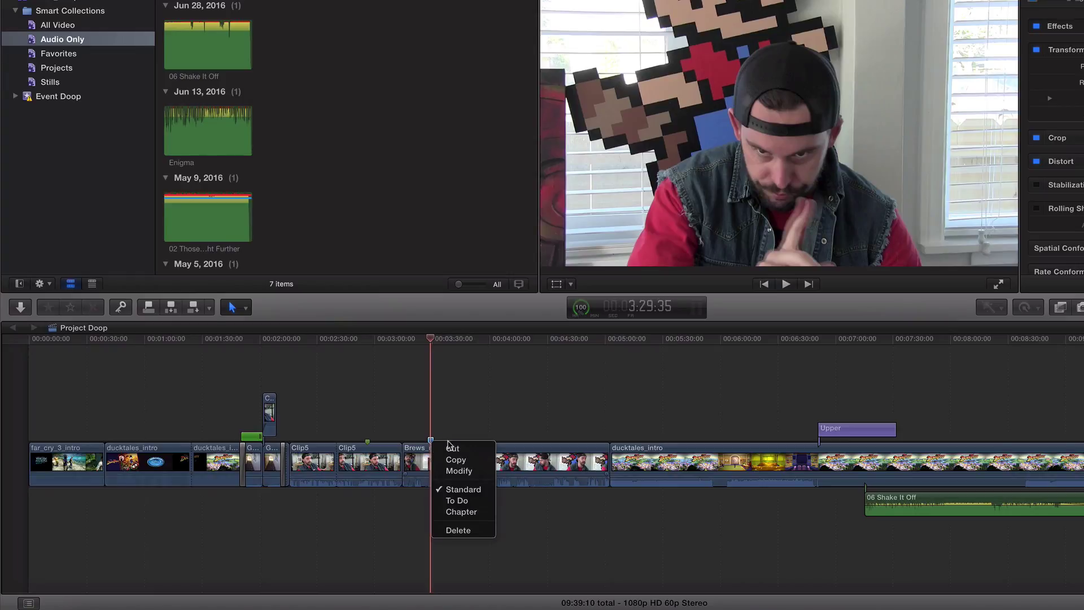
{"action": "left_click", "coordinate": [454, 531]}
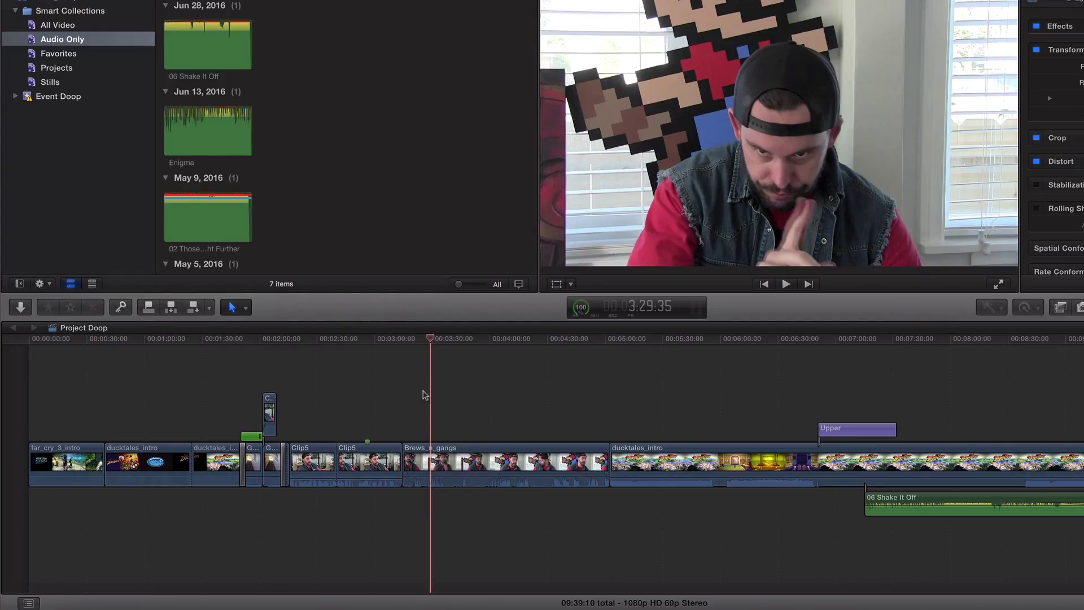
Add Marker 16 on Brews_n_gangs at 3:50:35
{"action": "left_click", "coordinate": [425, 340]}
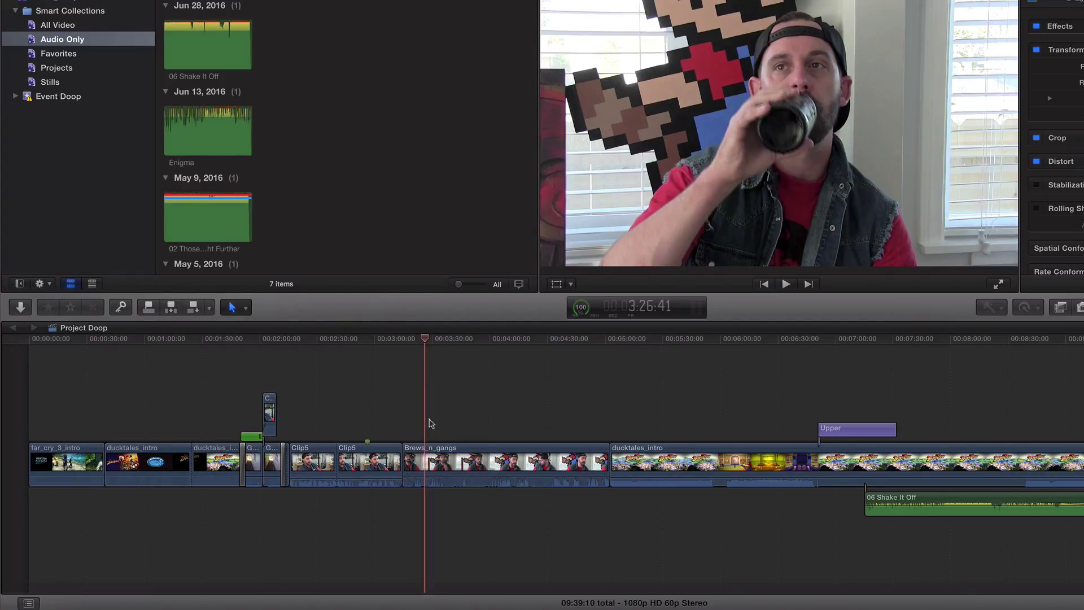
{"action": "left_click", "coordinate": [470, 439]}
{"action": "left_click", "coordinate": [532, 445]}
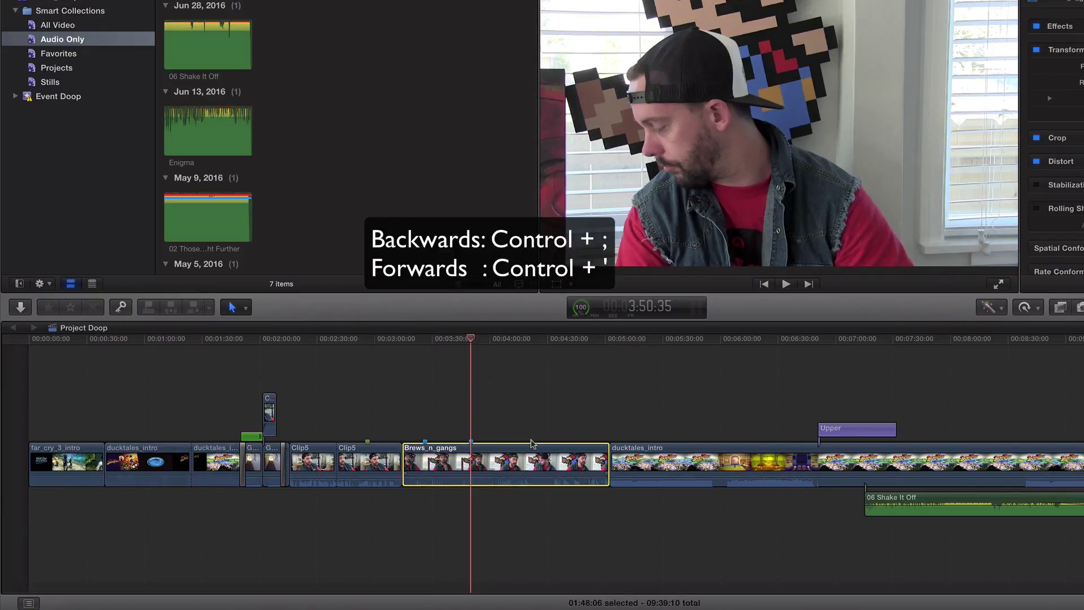
{"action": "key", "text": "alt+m"}
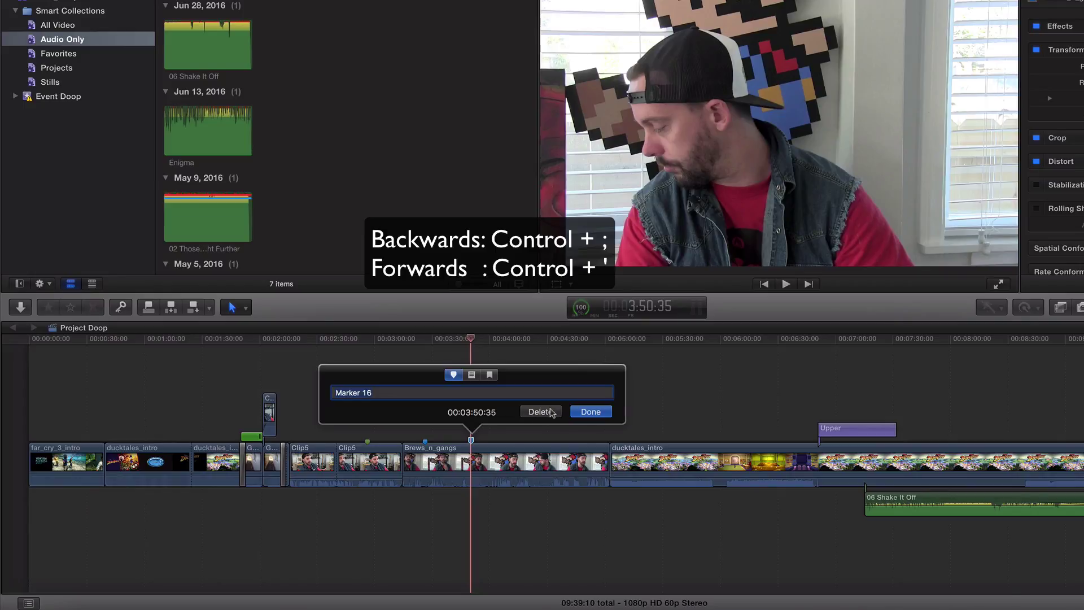
{"action": "key", "text": "Return"}
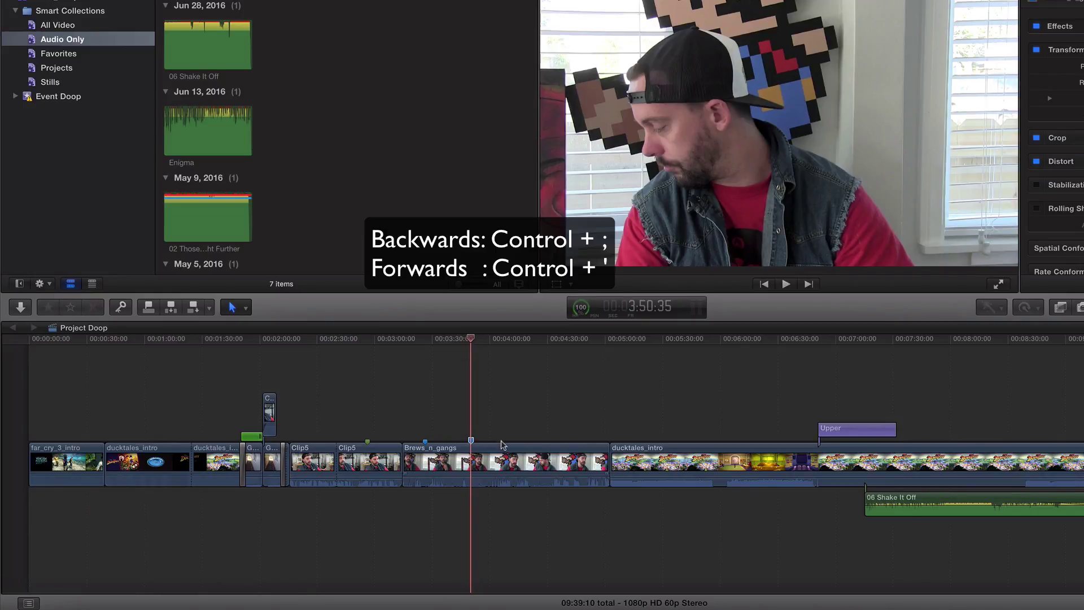
Add a new marker on Brews_n_gangs at 4:43:13
{"action": "left_click", "coordinate": [501, 446]}
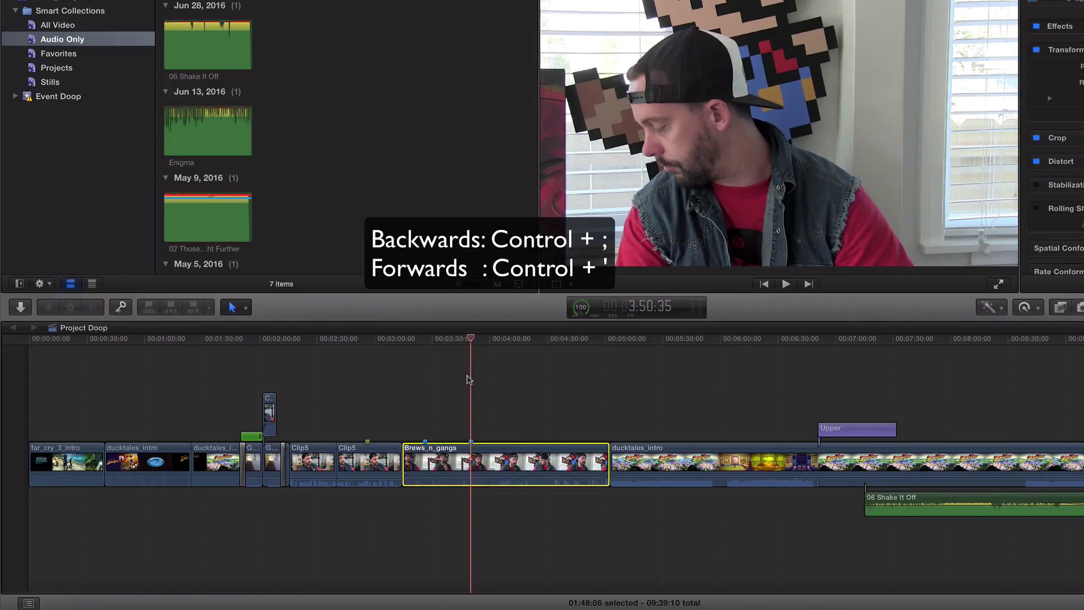
{"action": "key", "text": "ctrl+apostrophe"}
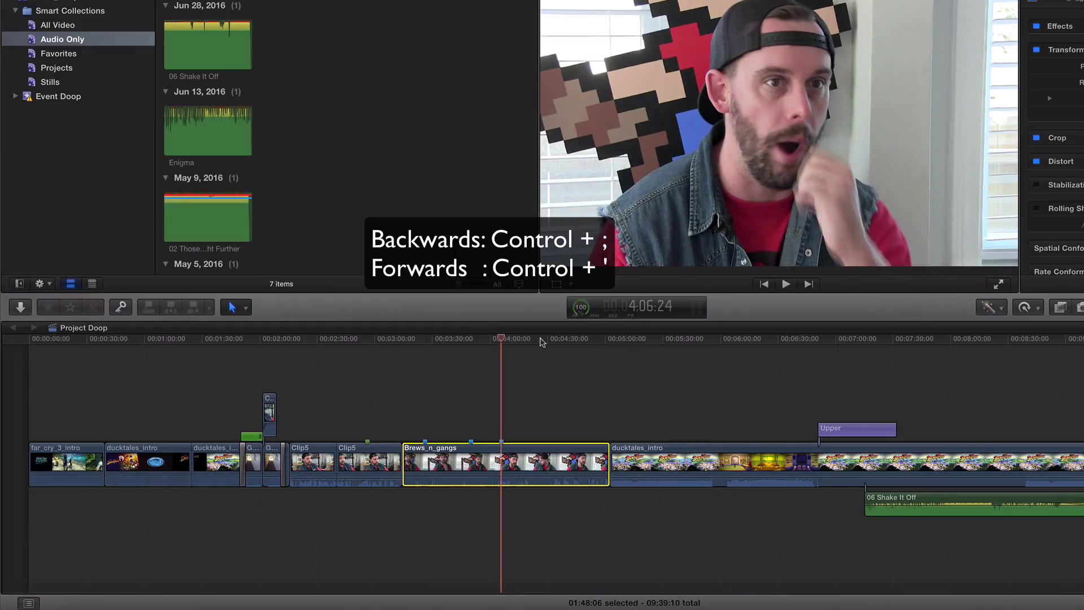
{"action": "key", "text": "m"}
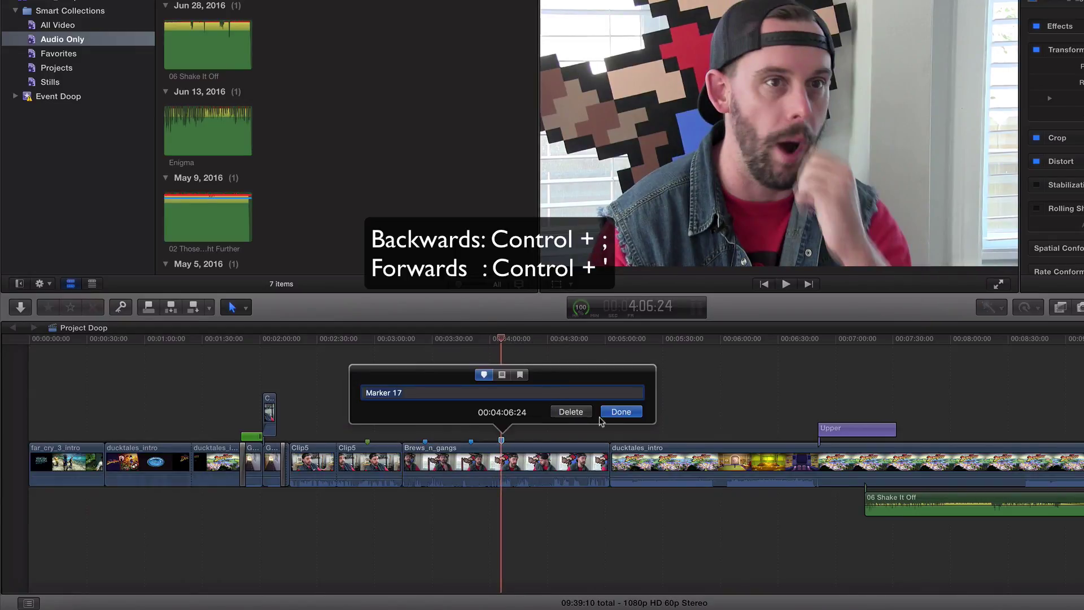
{"action": "left_click_drag", "start_coordinate": [501, 341], "coordinate": [573, 346]}
{"action": "key", "text": "m"}
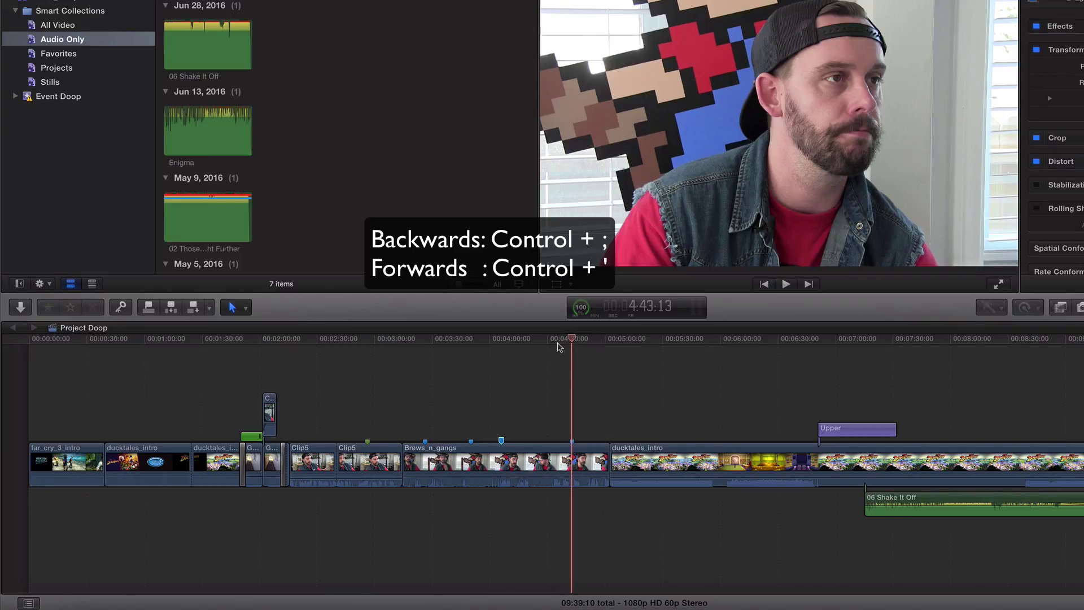
Step the playhead back and forth between the timeline markers with Control+; and Control+'
{"action": "key", "text": "ctrl+semicolon"}
{"action": "key", "text": "ctrl+semicolon"}
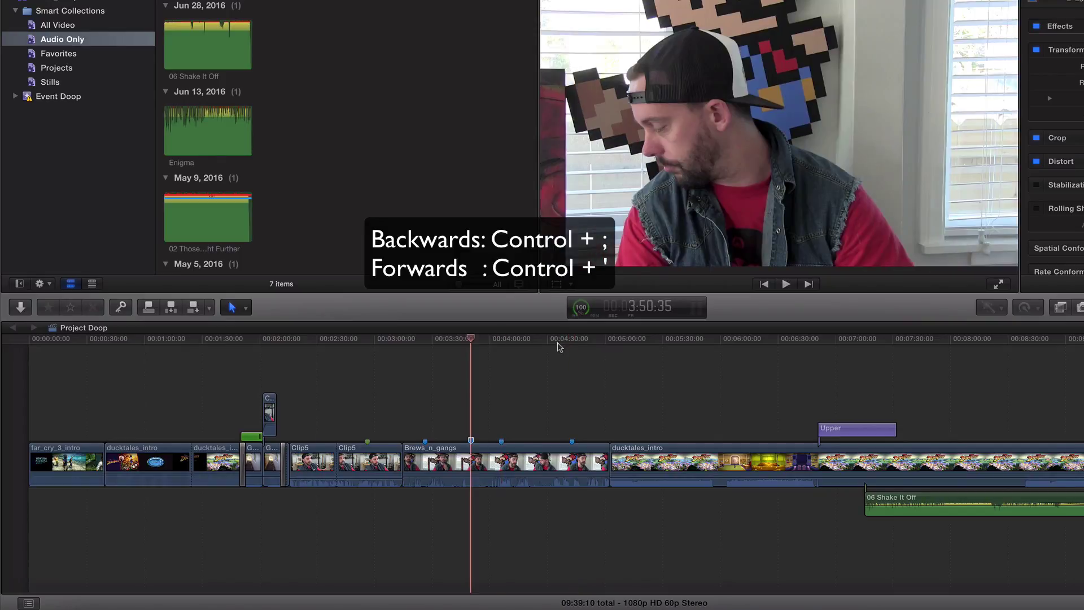
{"action": "key", "text": "ctrl+semicolon"}
{"action": "key", "text": "ctrl+semicolon"}
{"action": "key", "text": "ctrl+apostrophe"}
{"action": "key", "text": "ctrl+apostrophe"}
{"action": "key", "text": "ctrl+apostrophe"}
{"action": "key", "text": "ctrl+apostrophe"}
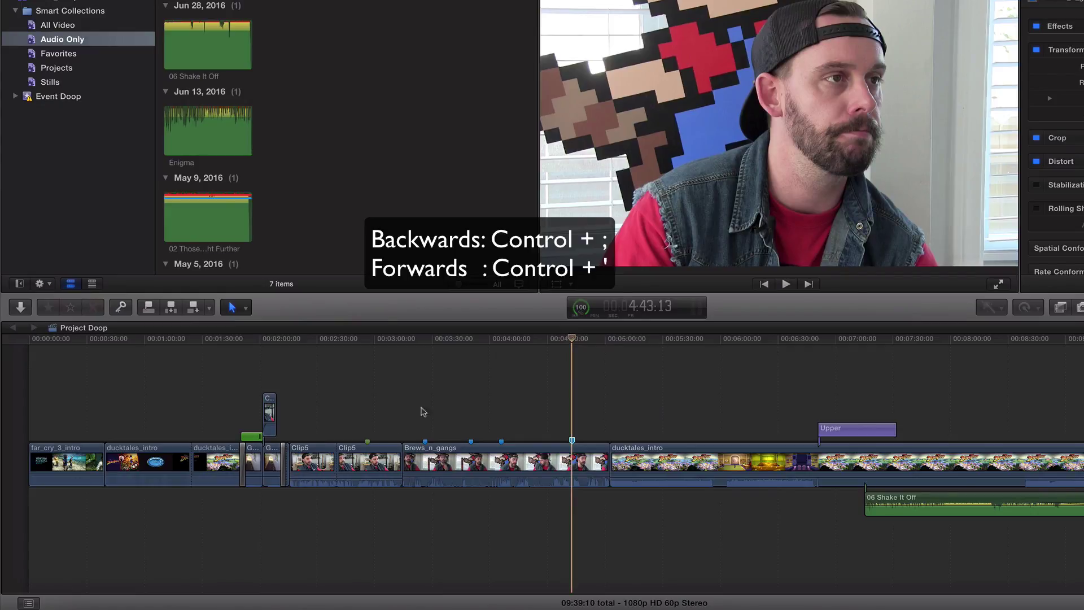
Show the Tags list in the Timeline Index and browse Markers 15 through 18
{"action": "left_click", "coordinate": [29, 603]}
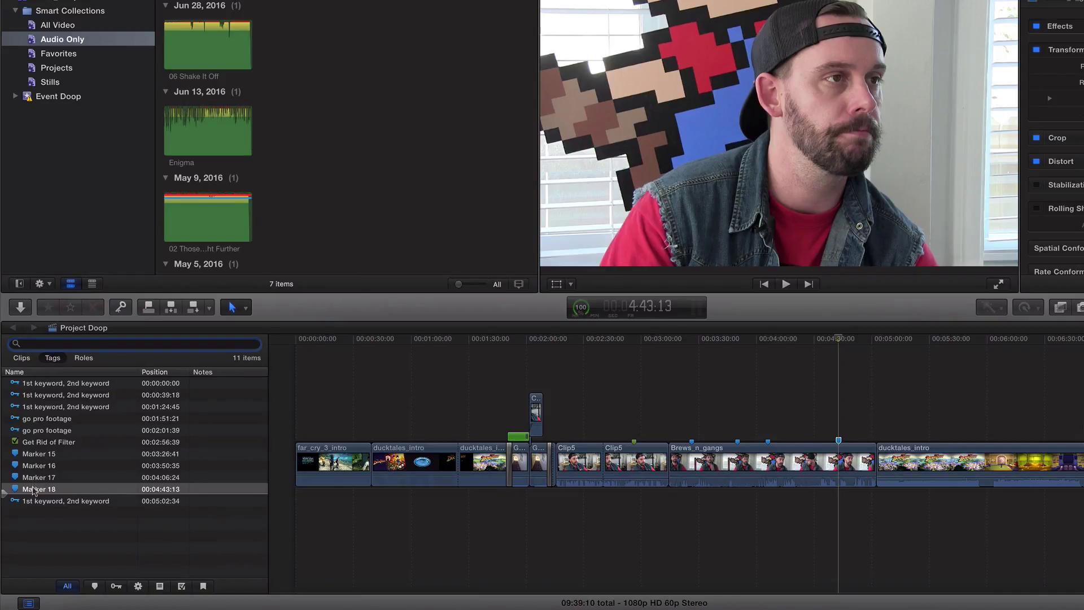
{"action": "left_click", "coordinate": [38, 453]}
{"action": "left_click", "coordinate": [39, 465]}
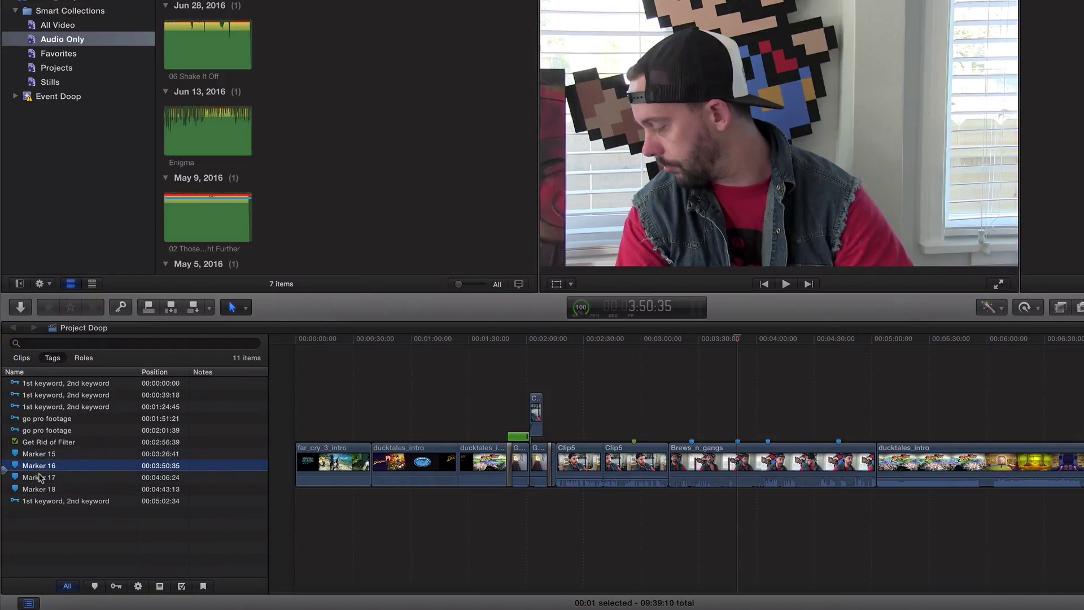
{"action": "left_click", "coordinate": [40, 477]}
{"action": "left_click", "coordinate": [40, 489]}
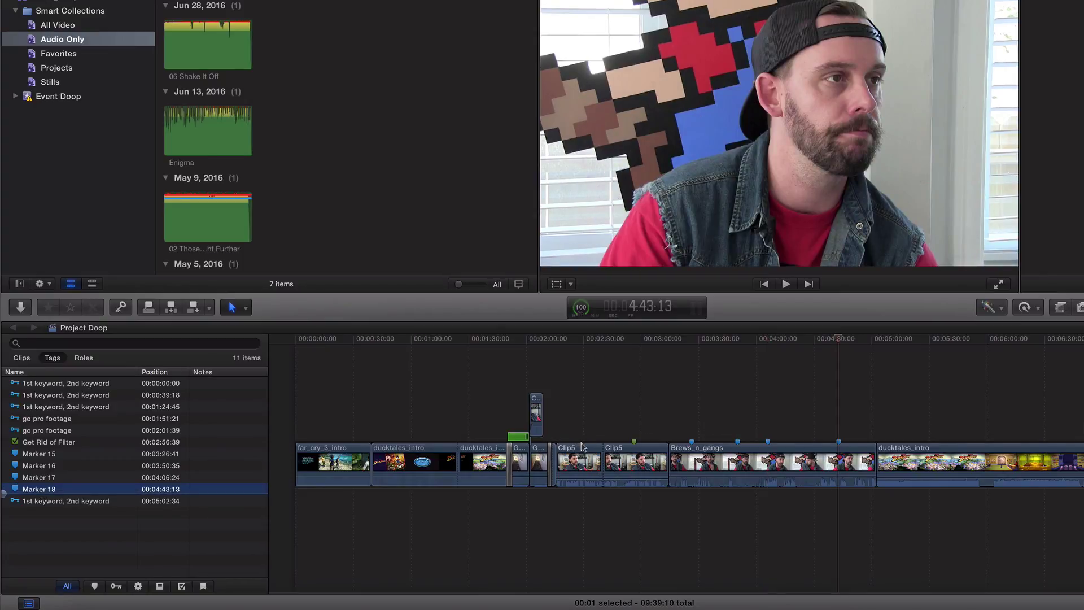
Rename Marker 15 at 3:26:41 to 'Change Audio'
{"action": "left_click", "coordinate": [692, 441]}
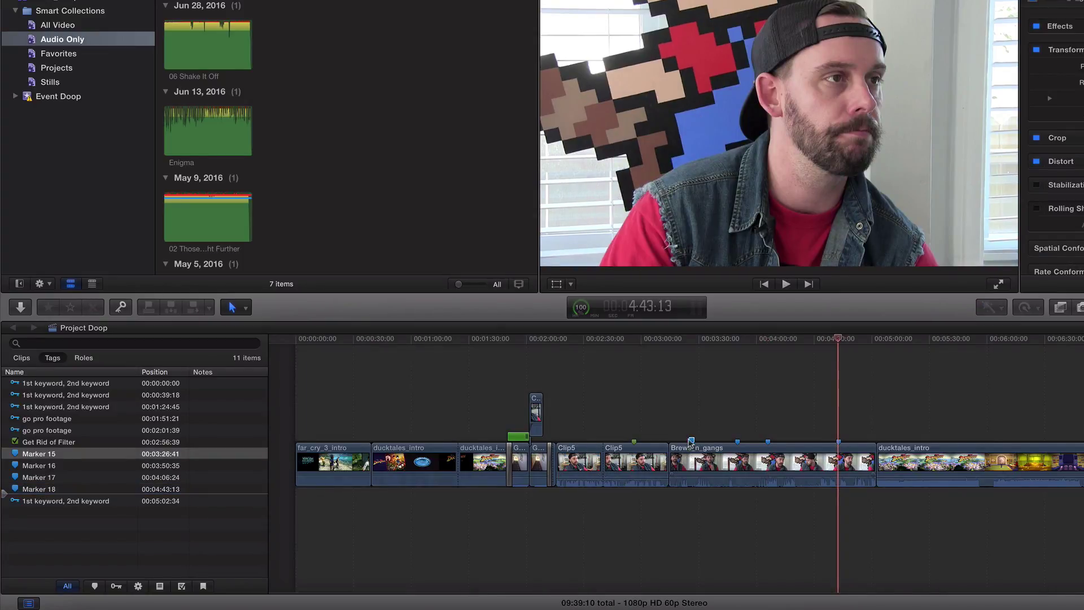
{"action": "left_click", "coordinate": [691, 441]}
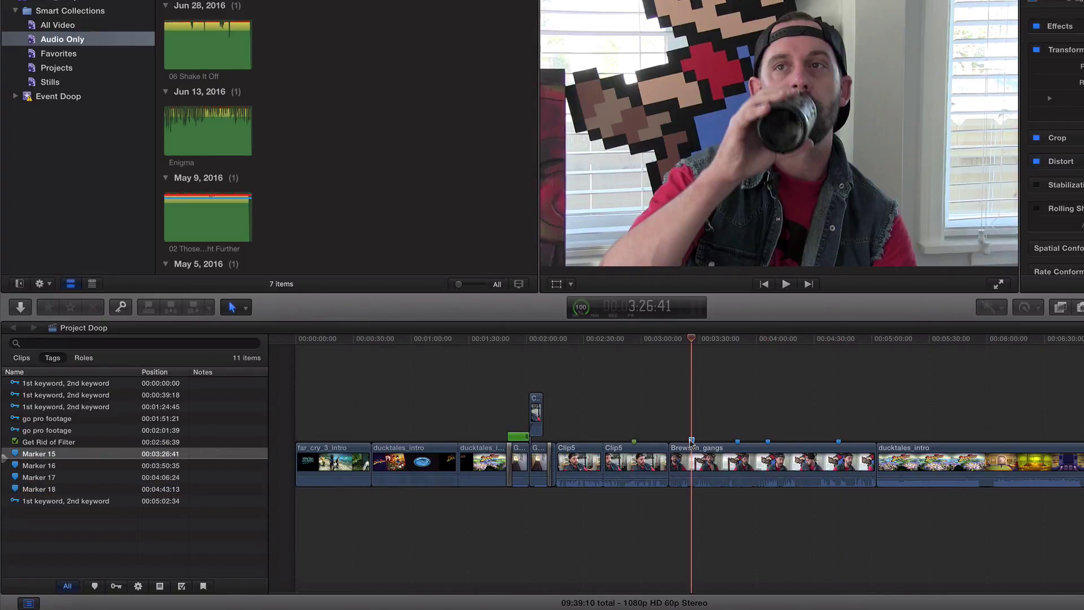
{"action": "double_click", "coordinate": [691, 441]}
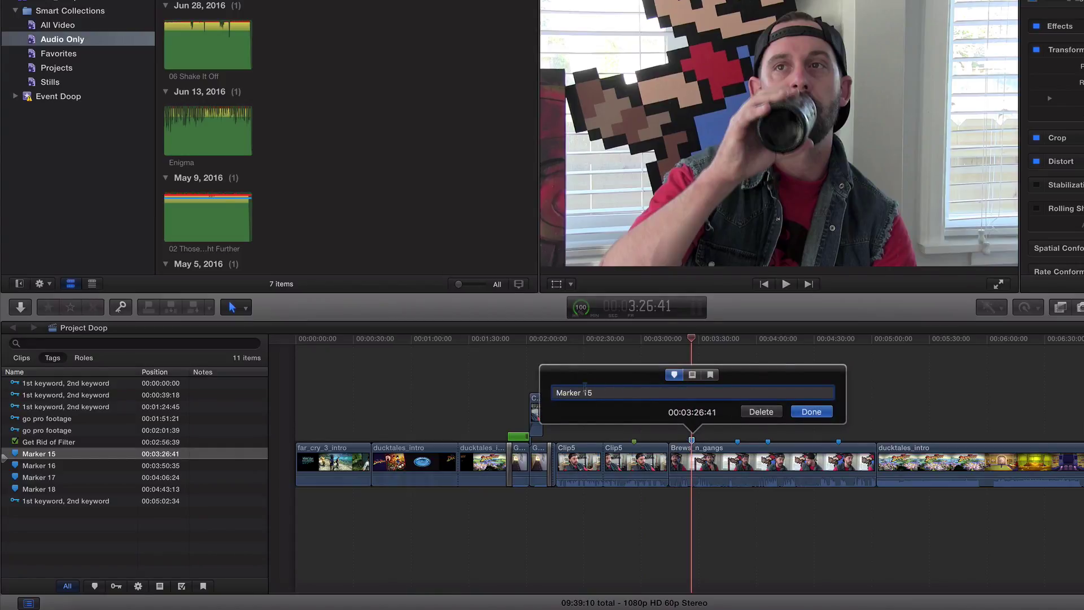
{"action": "type", "text": "Change Audio"}
{"action": "left_click", "coordinate": [812, 412]}
Rename Marker 18 at 4:43:13 to 'Use Shotgun mic, not lav mic'
{"action": "left_click", "coordinate": [820, 411]}
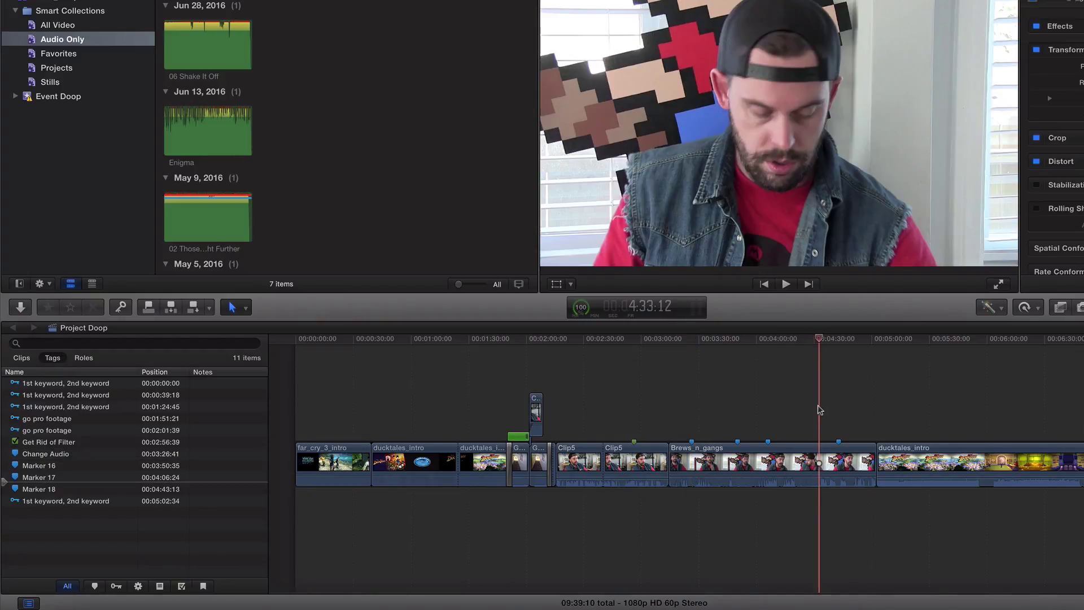
{"action": "double_click", "coordinate": [838, 440]}
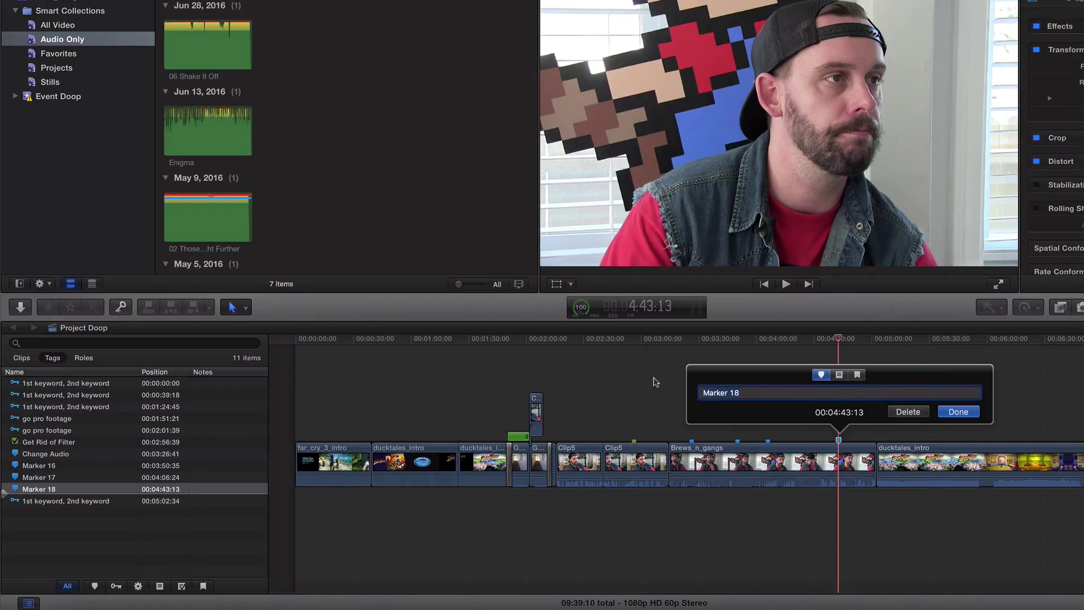
{"action": "type", "text": "use Shotgun mic, not lav mic"}
{"action": "left_click", "coordinate": [958, 412]}
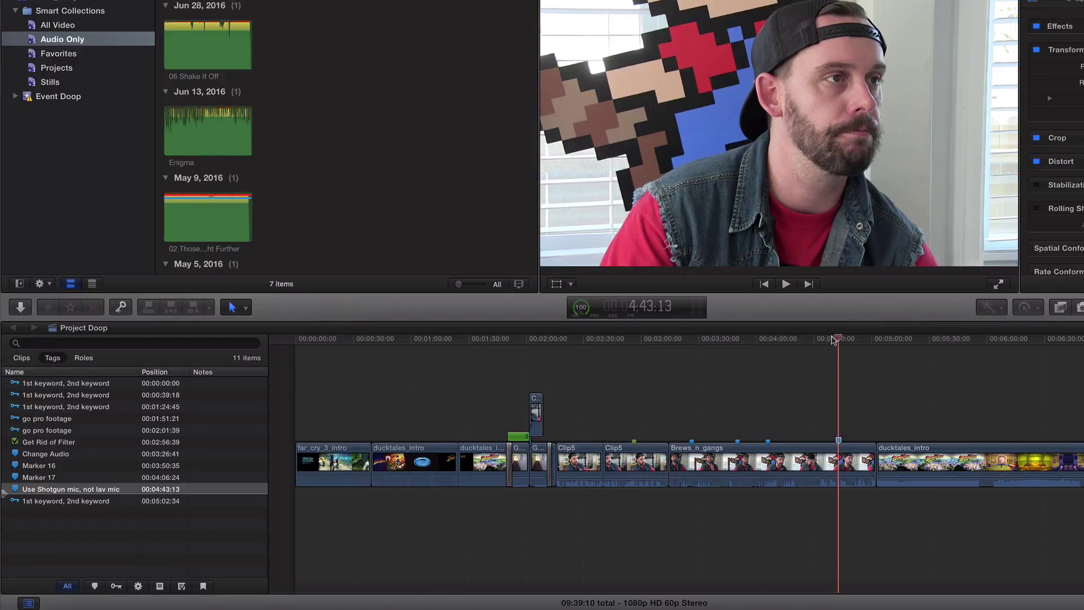
{"action": "left_click_drag", "start_coordinate": [834, 339], "coordinate": [603, 337]}
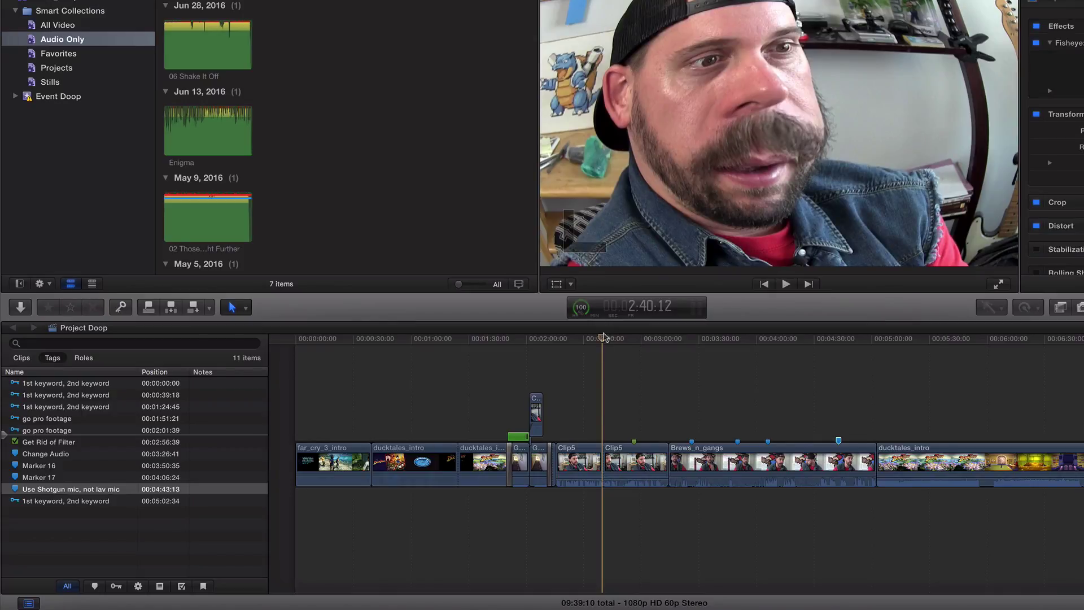
{"action": "left_click_drag", "start_coordinate": [601, 338], "coordinate": [738, 340]}
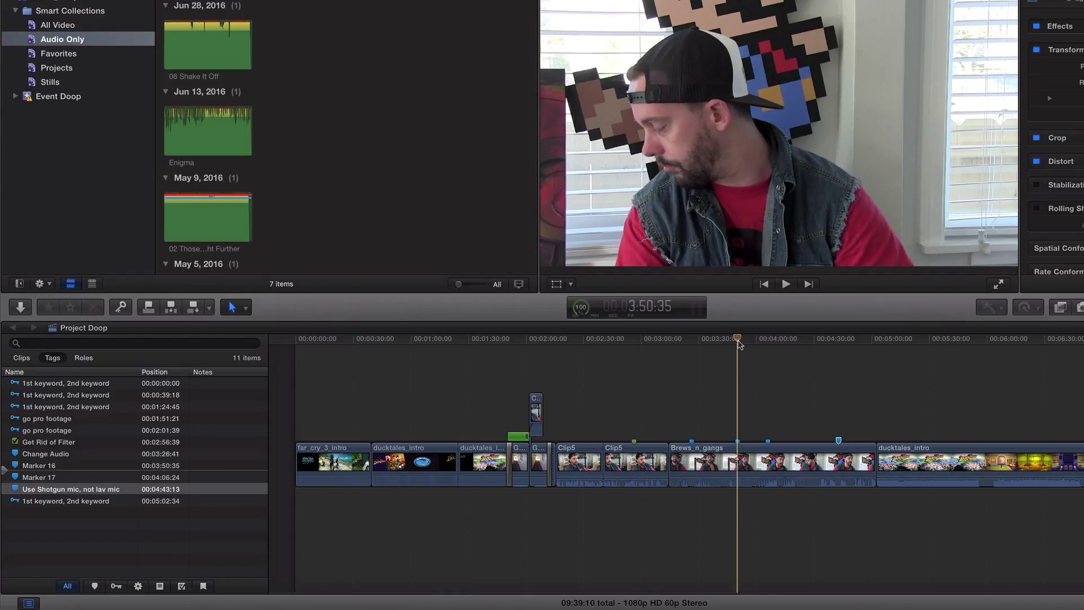
{"action": "mouse_move", "coordinate": [739, 345]}
{"action": "left_mouse_down"}
{"action": "mouse_move", "coordinate": [632, 344]}
{"action": "mouse_move", "coordinate": [768, 344]}
{"action": "mouse_move", "coordinate": [723, 345]}
{"action": "left_mouse_up"}
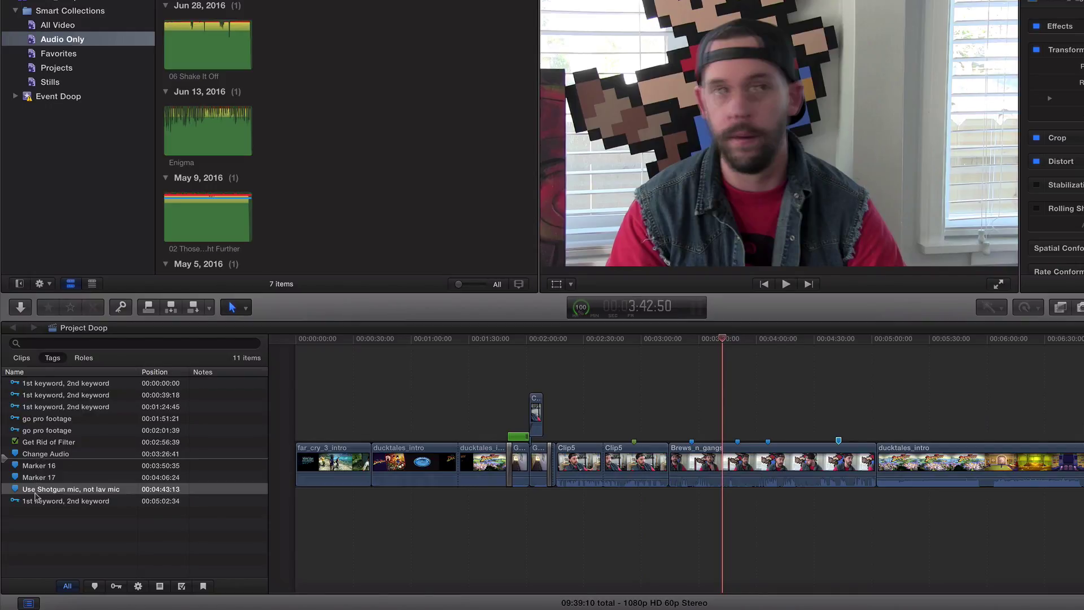
{"action": "mouse_move", "coordinate": [738, 345]}
{"action": "left_mouse_down"}
{"action": "mouse_move", "coordinate": [652, 339]}
{"action": "mouse_move", "coordinate": [751, 342]}
{"action": "left_mouse_up"}
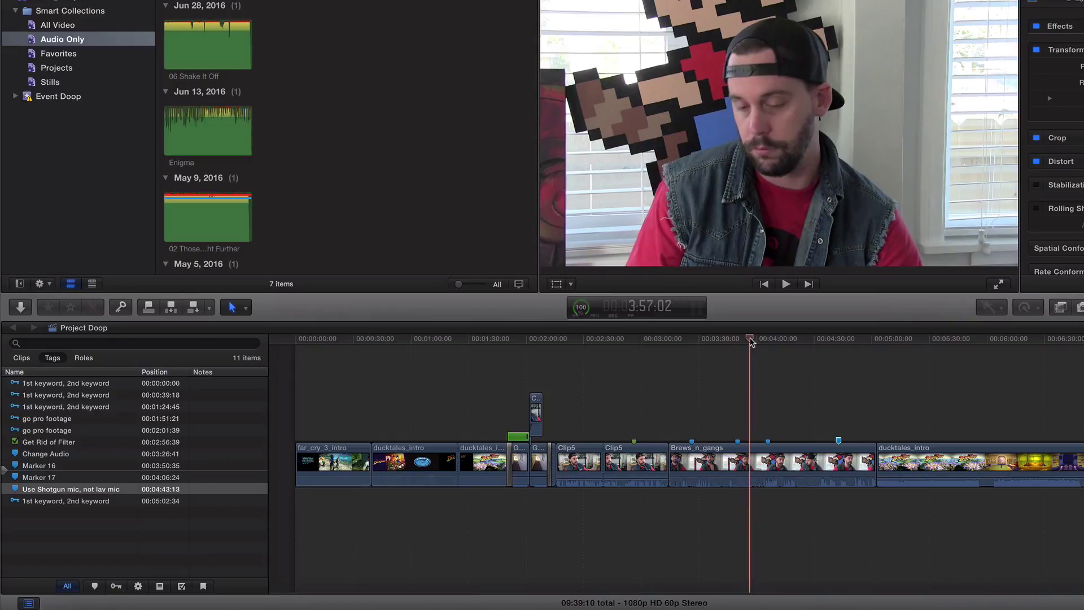